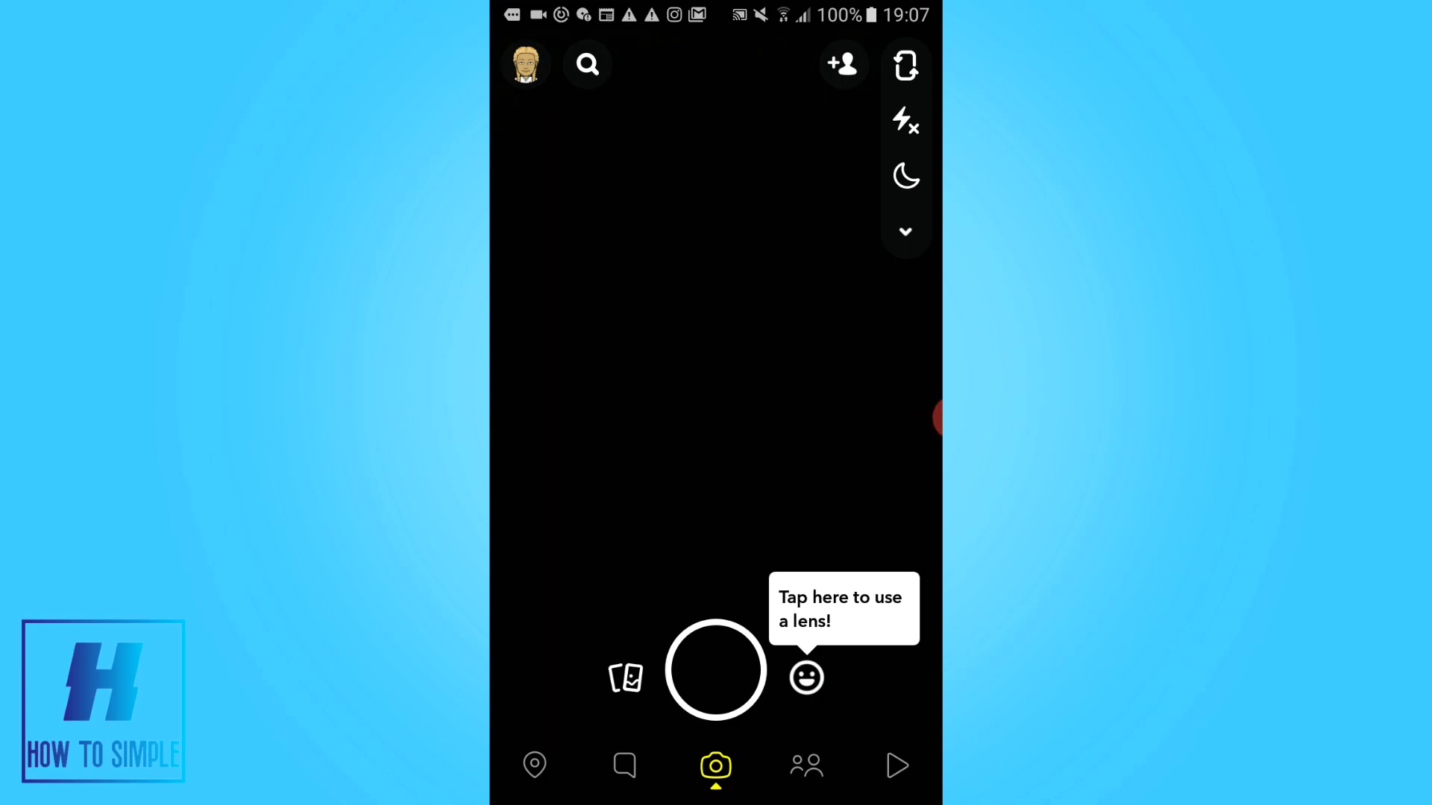
Leave the chat list for the camera view and start a friend search for 'brendon'.
drag(537, 369, 895, 369)
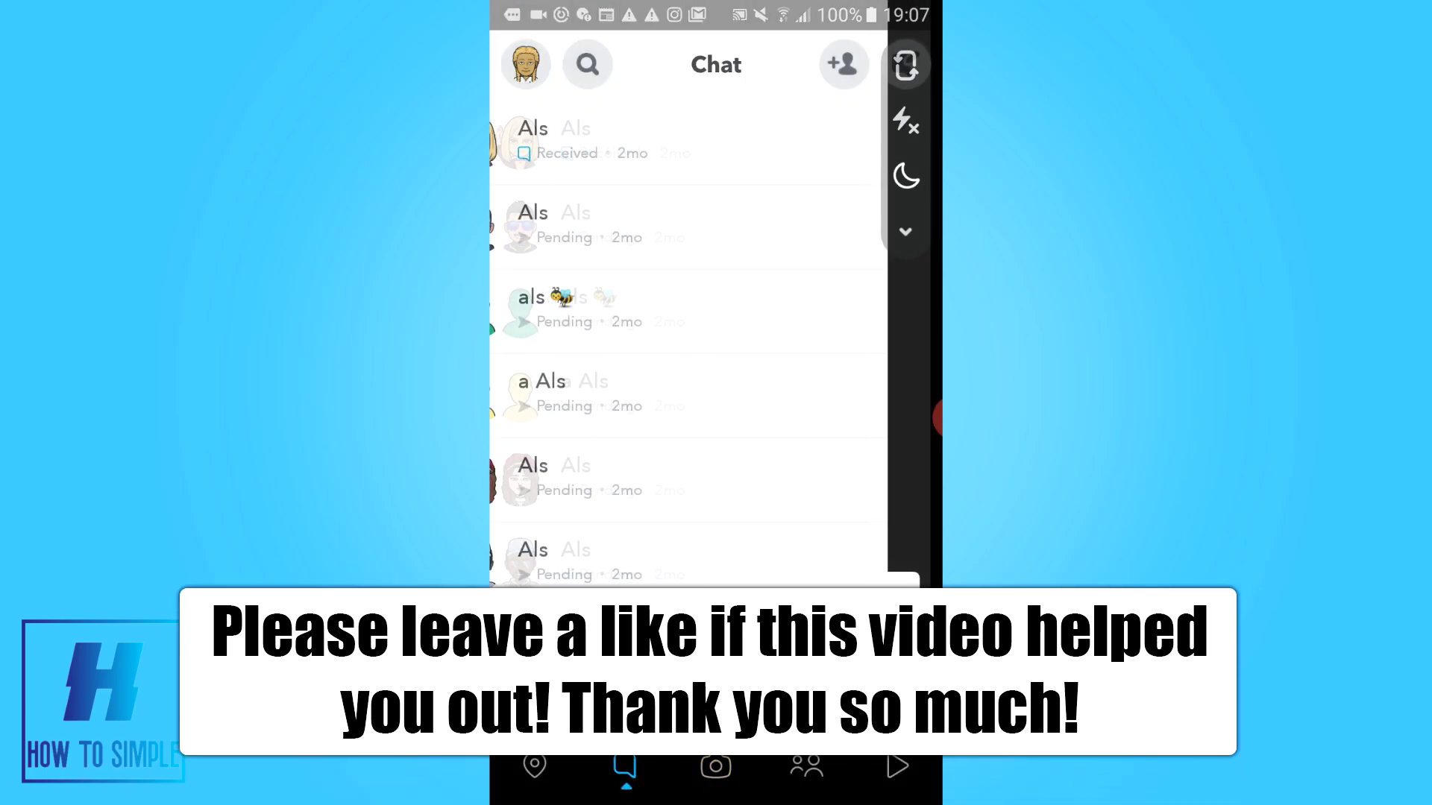
drag(873, 370, 537, 369)
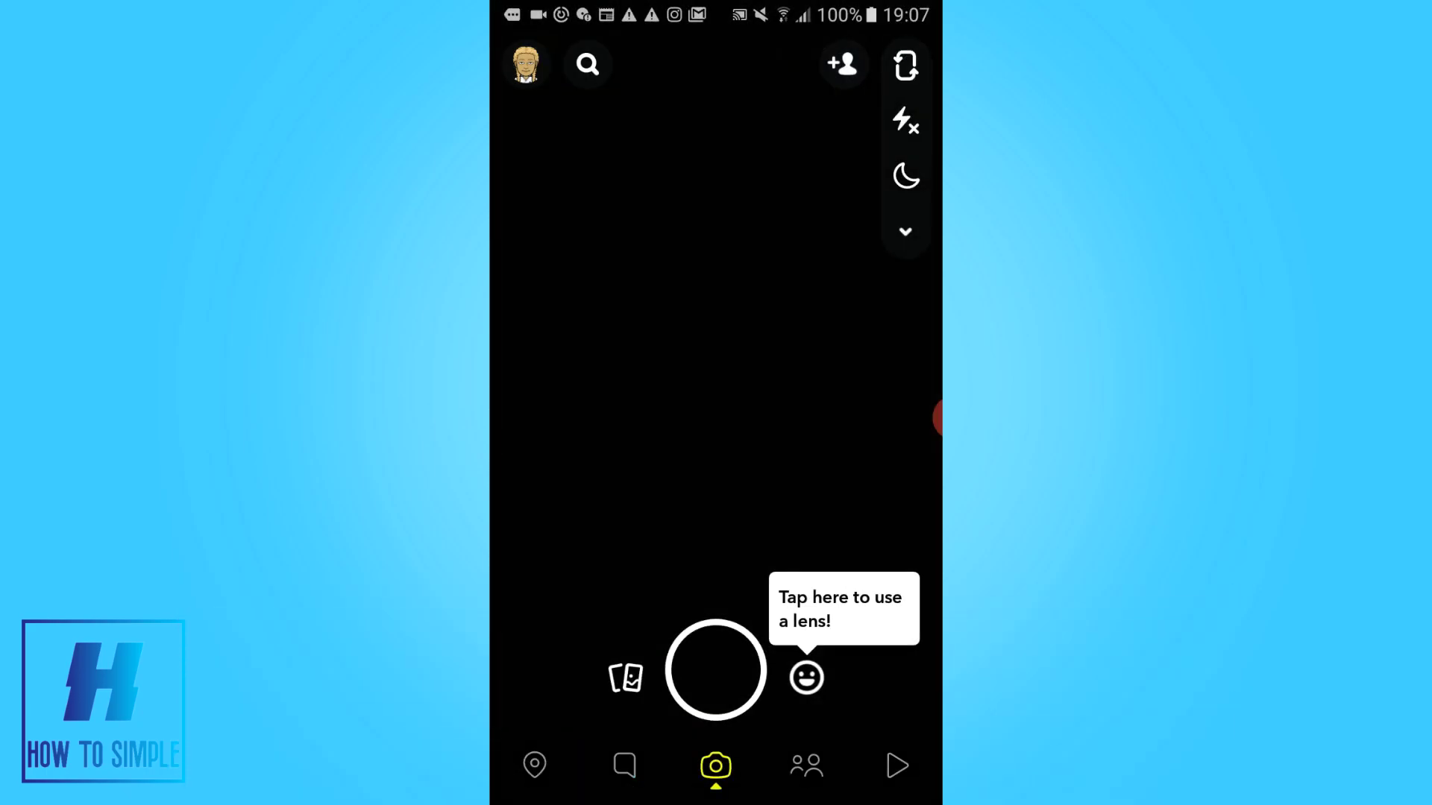
click(527, 65)
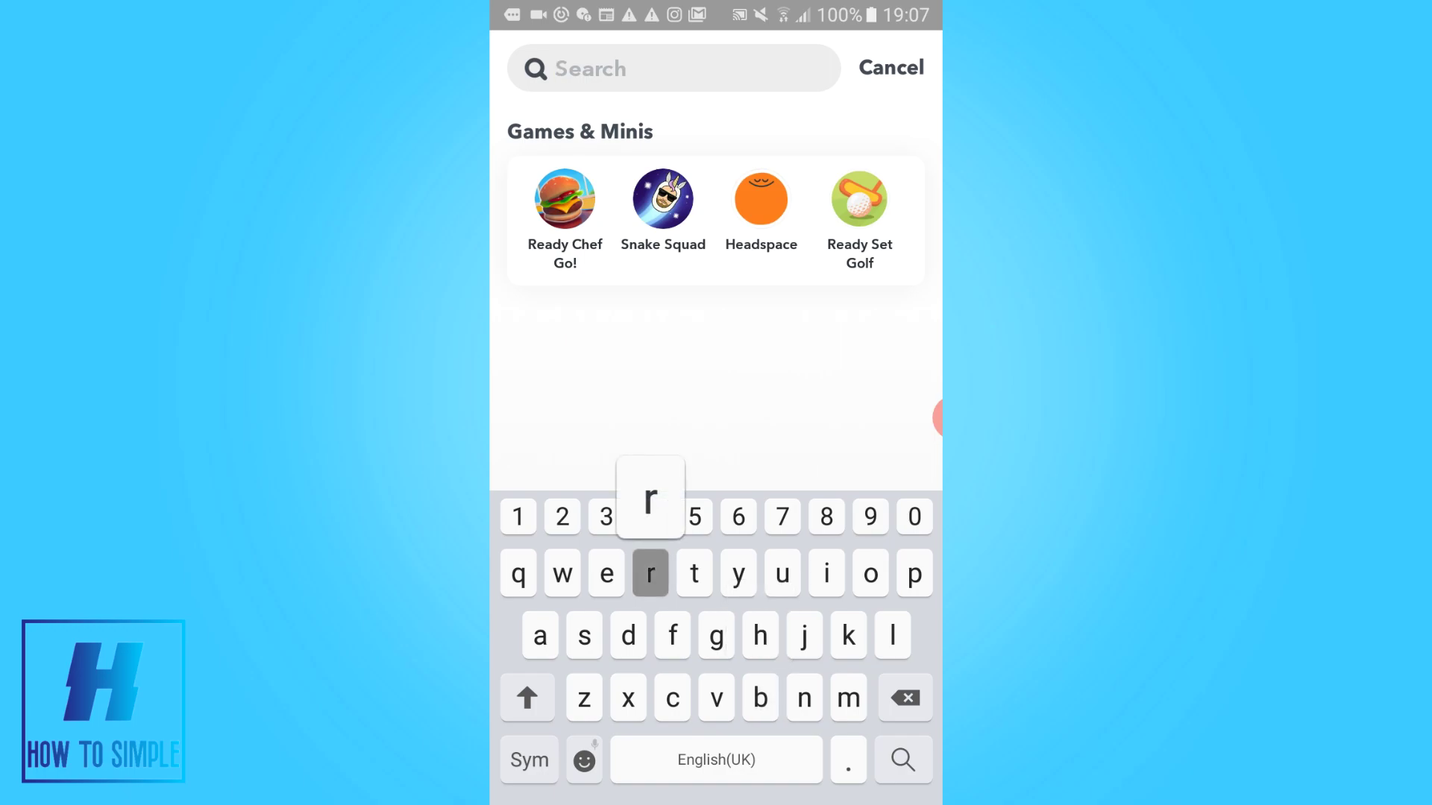
text(brendon)
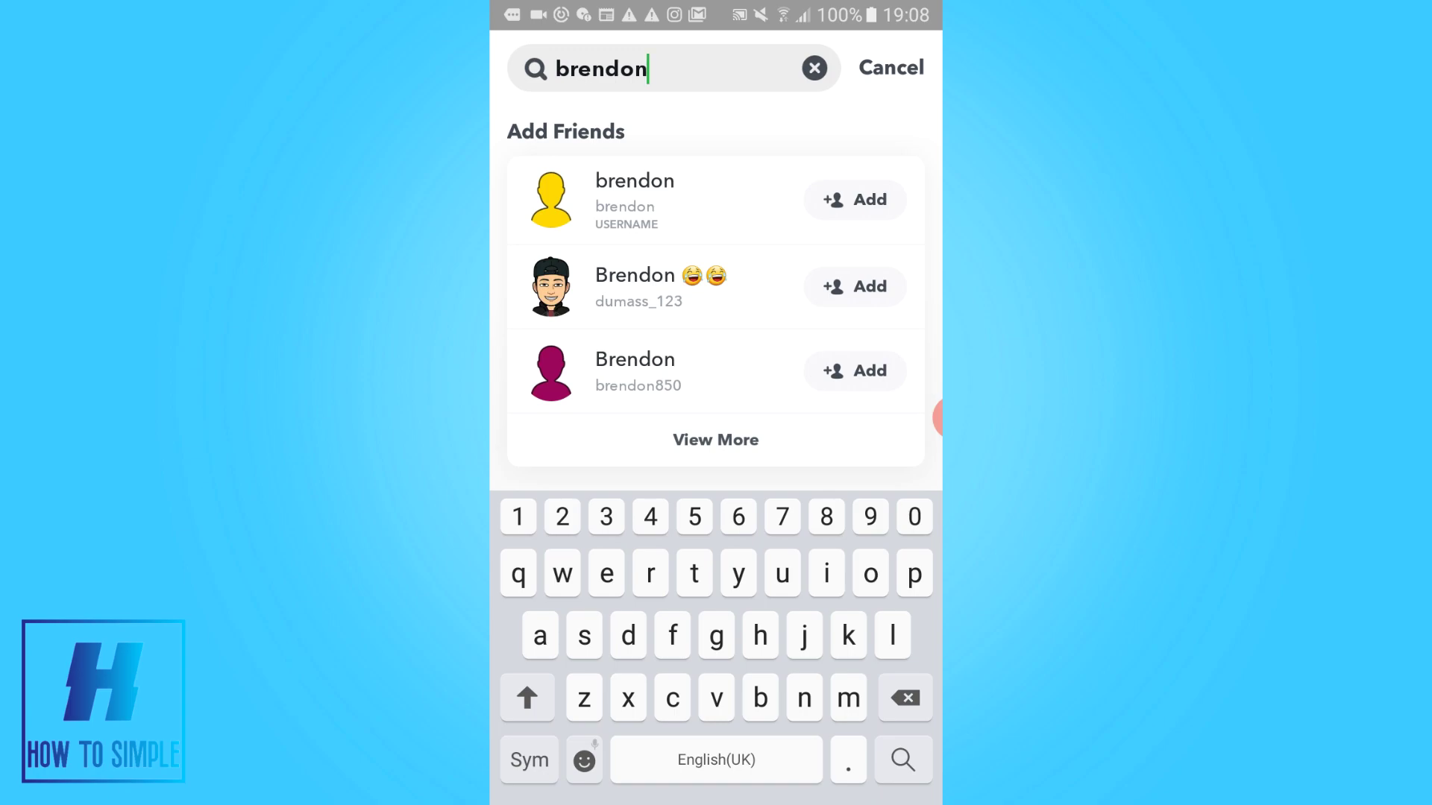
Edit the search query from 'brendon' to 'brandon', trimming the trailing digit.
key(BackSpace)
key(BackSpace)
key(BackSpace)
key(BackSpace)
key(BackSpace)
text(abdon)
key(BackSpace)
key(BackSpace)
key(BackSpace)
key(BackSpace)
text(ndon)
click(530, 760)
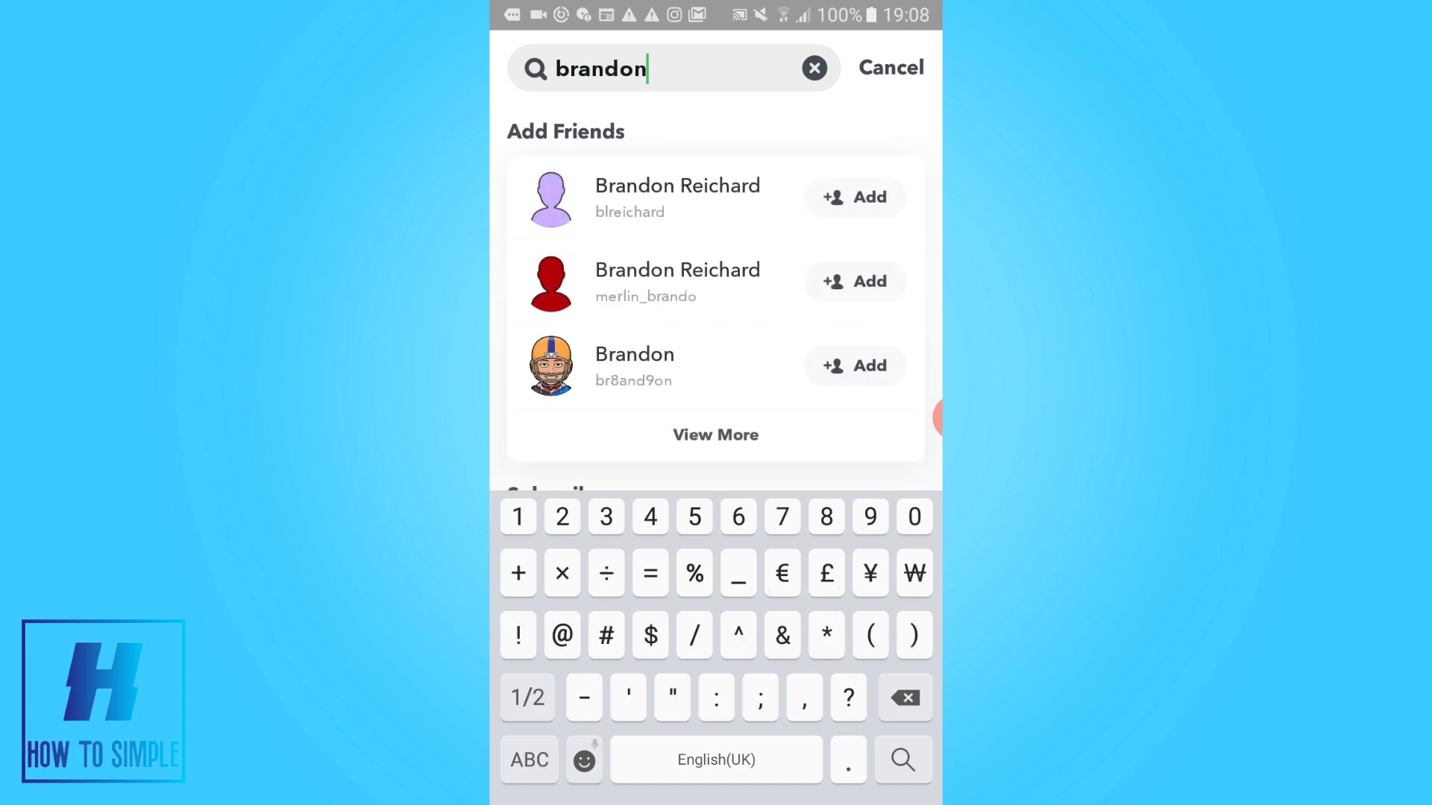
text(01)
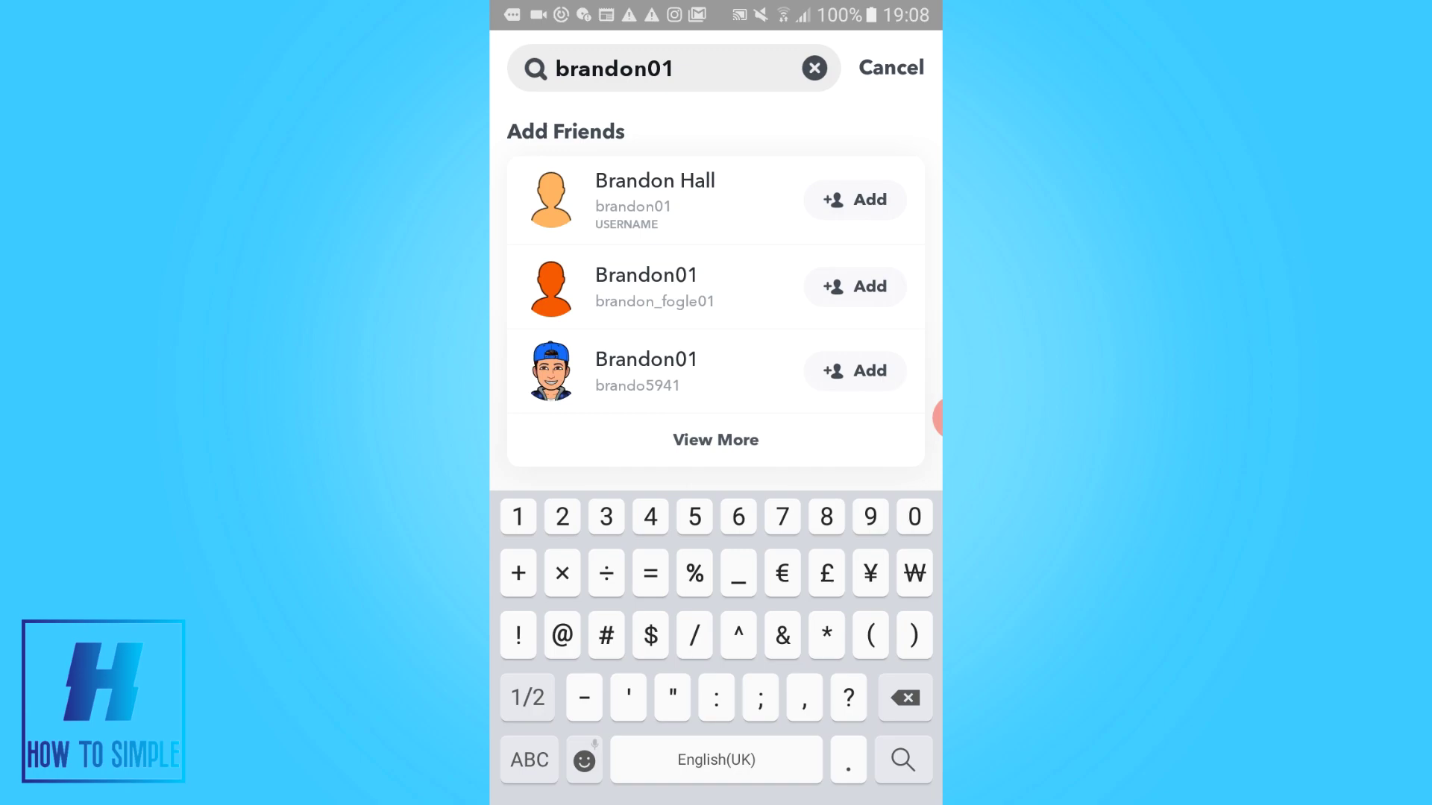
key(BackSpace)
key(BackSpace)
Narrow the search to 'brandon0' and expand View More to list Brandon09, Brandon06, Brandon00.
click(529, 760)
text(0)
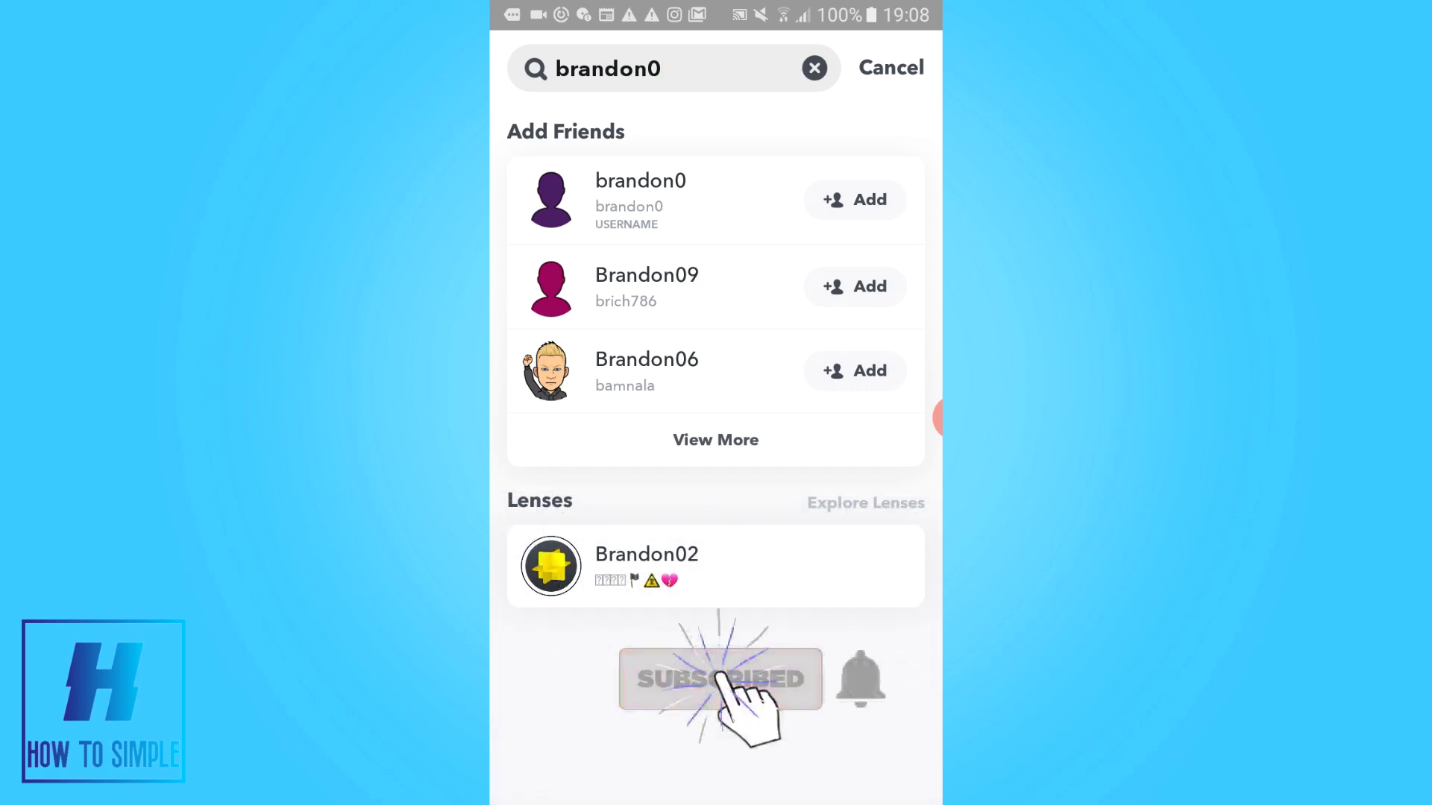
click(715, 440)
scroll(717, 448, down, 5)
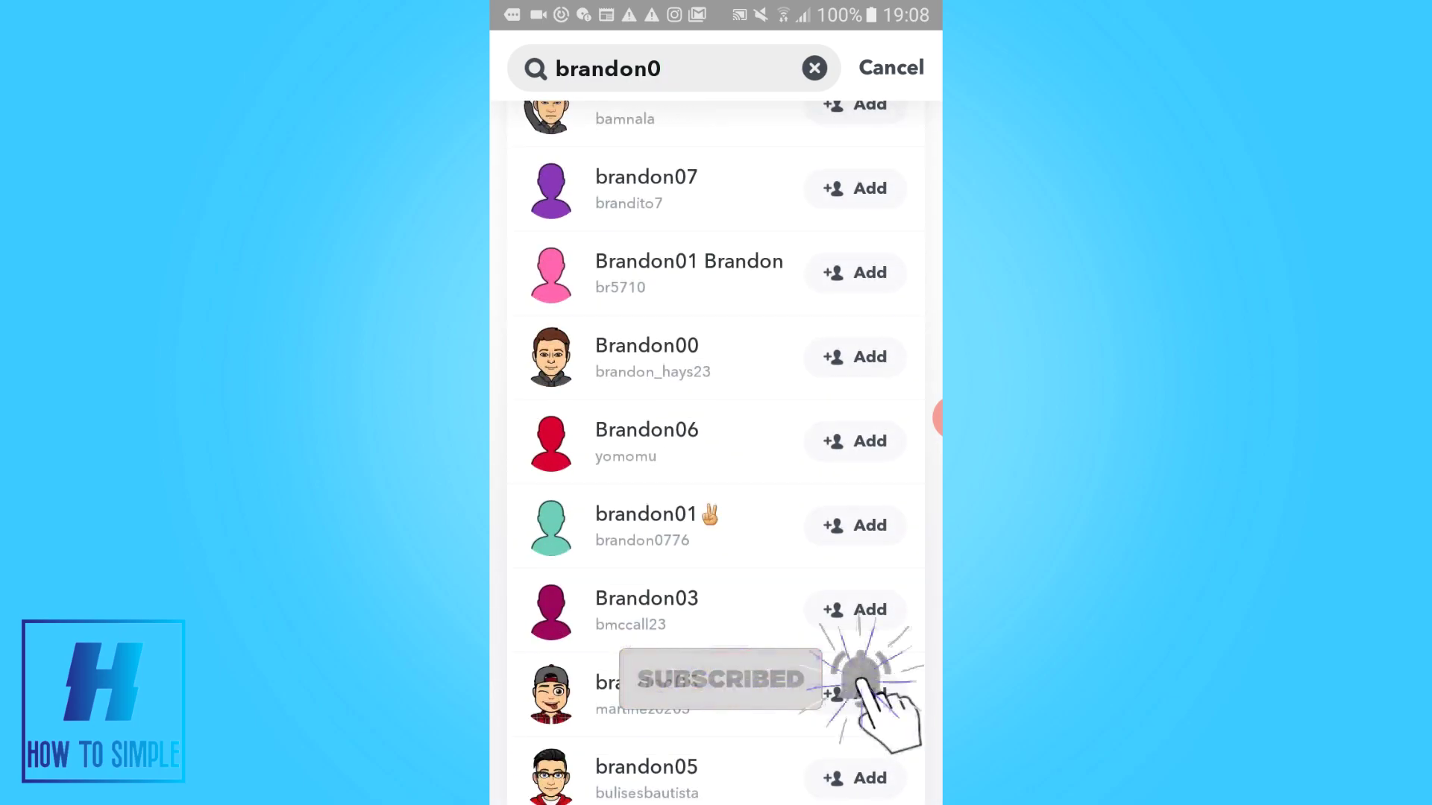
scroll(717, 448, up, 5)
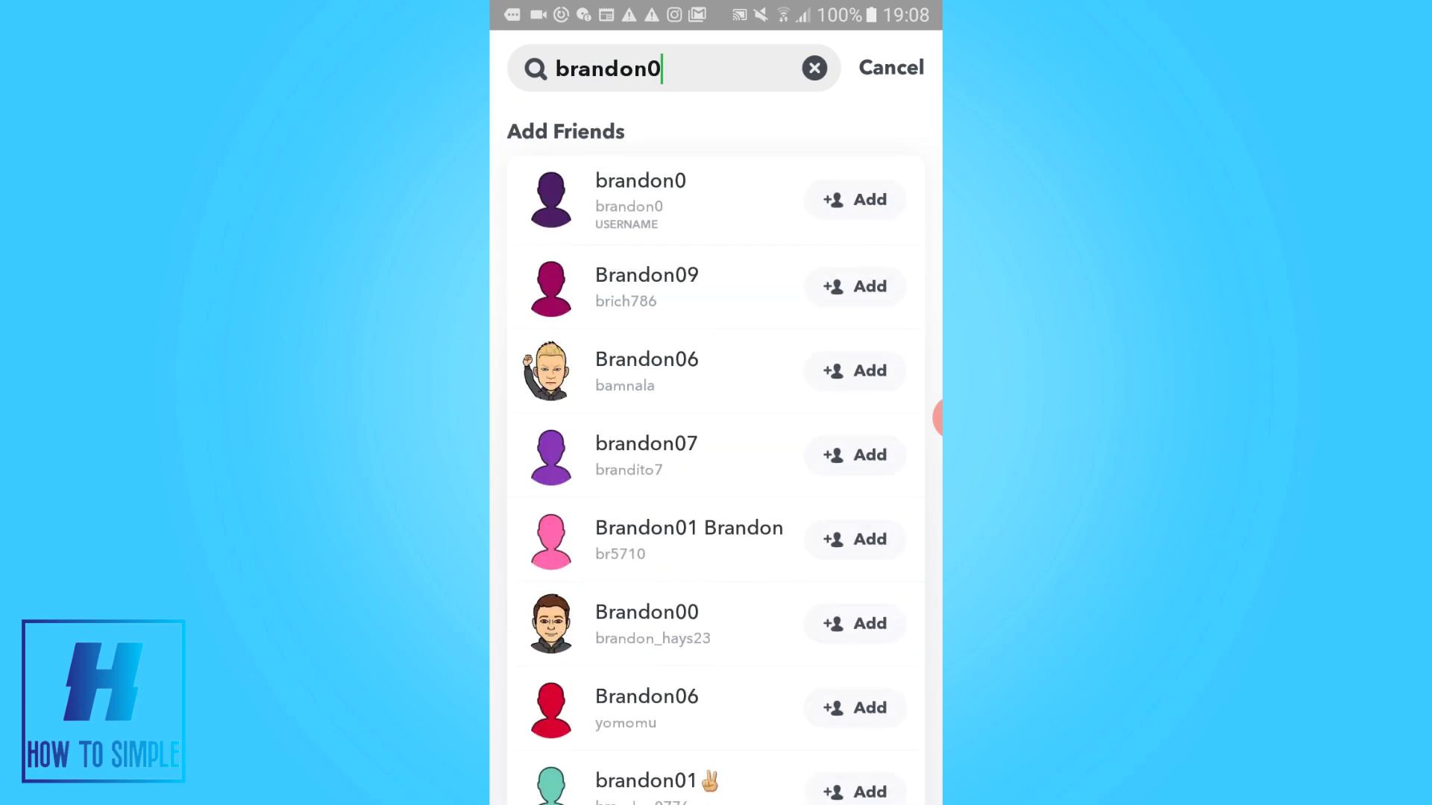